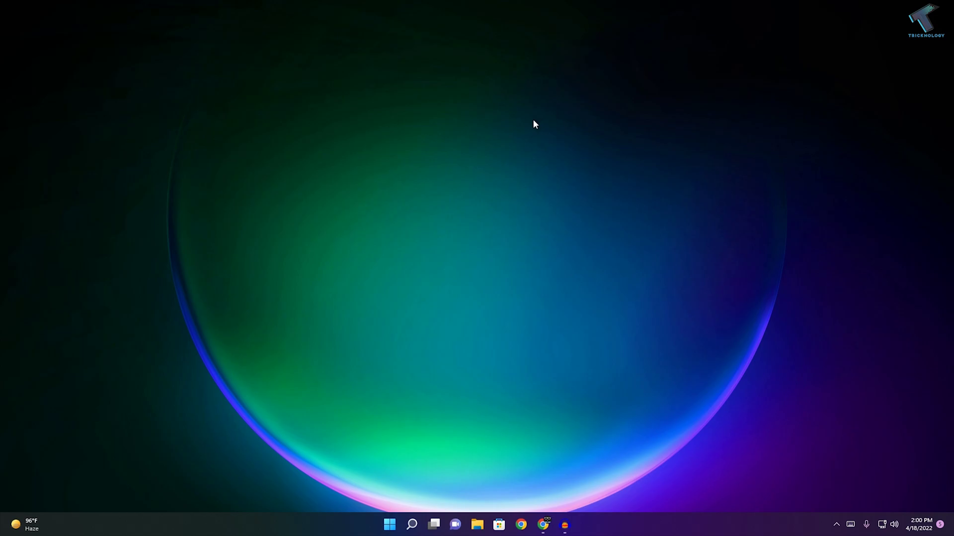
- Launch the Settings app from the Start button's quick-link menu
right_click(389, 525)
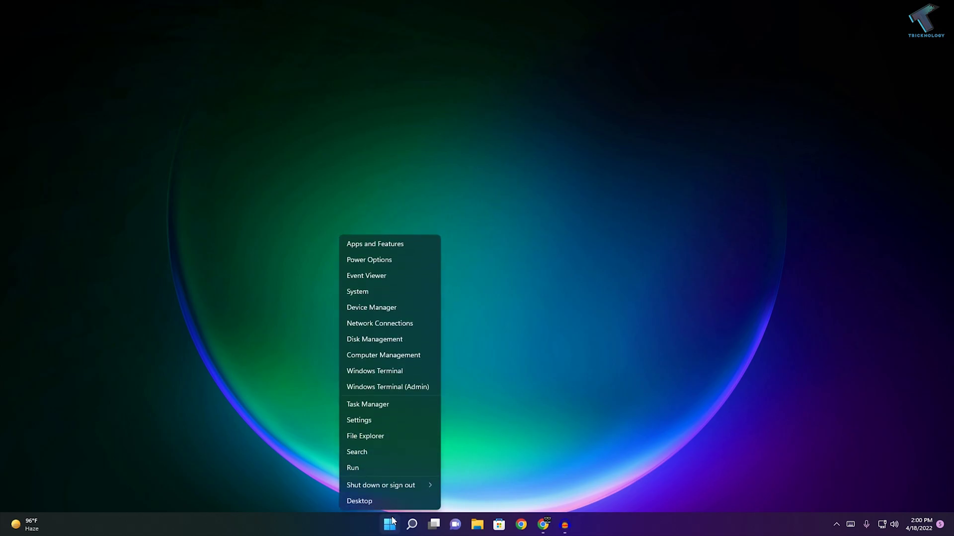
click(394, 421)
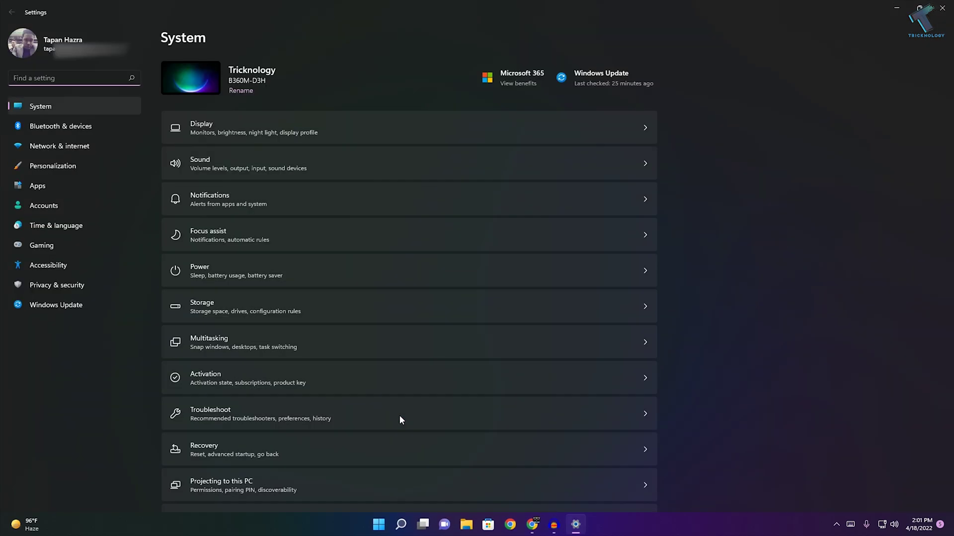
- Go to Privacy & security and into the Location permission settings
click(75, 287)
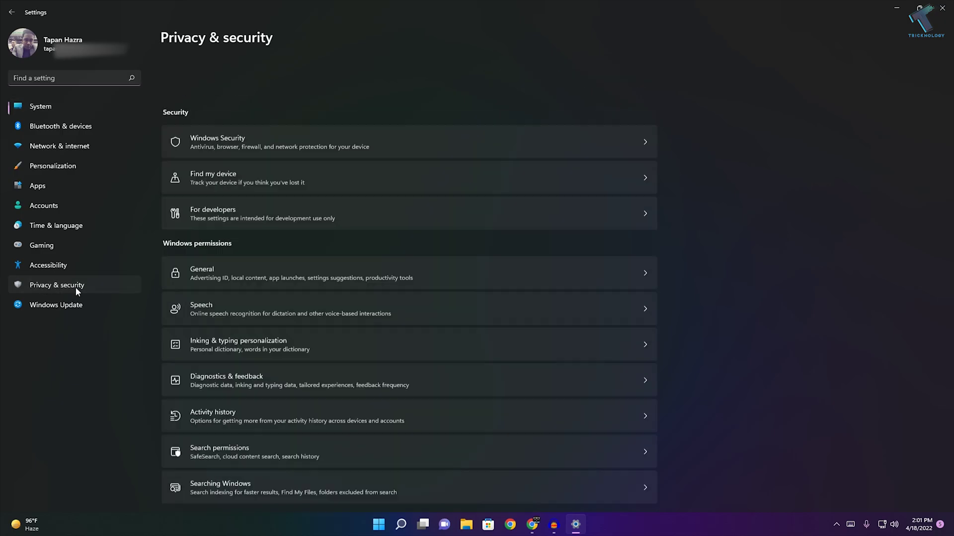
scroll(332, 226, down, 1)
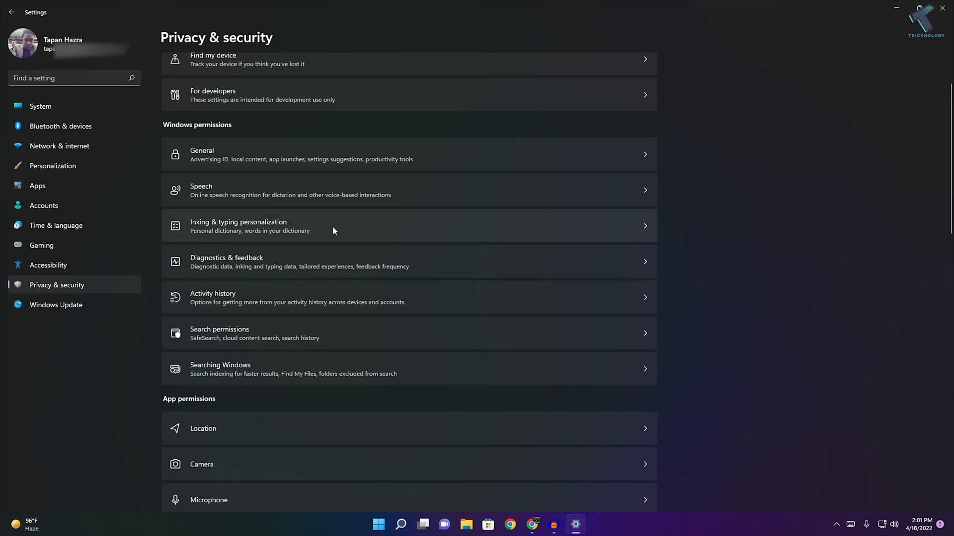
scroll(332, 225, down, 1)
scroll(332, 226, down, 1)
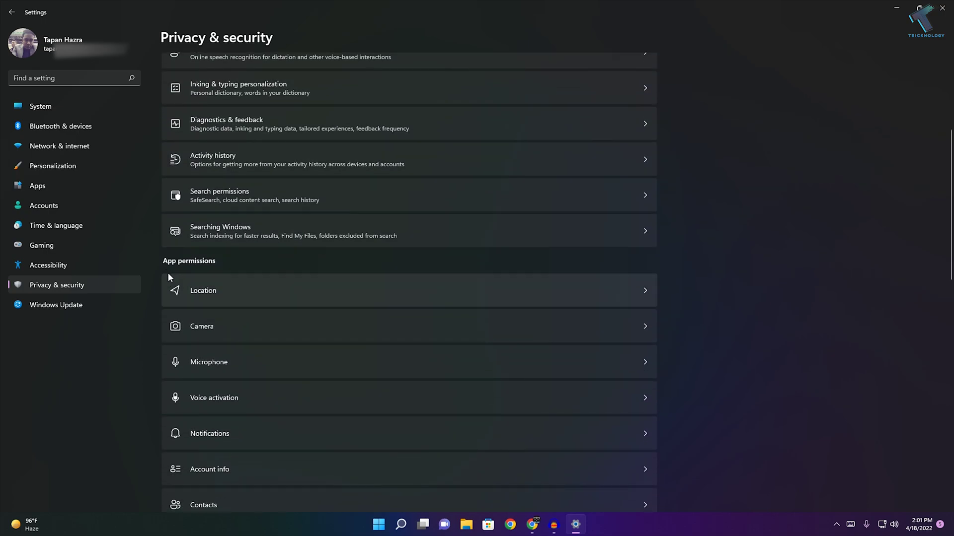
click(231, 292)
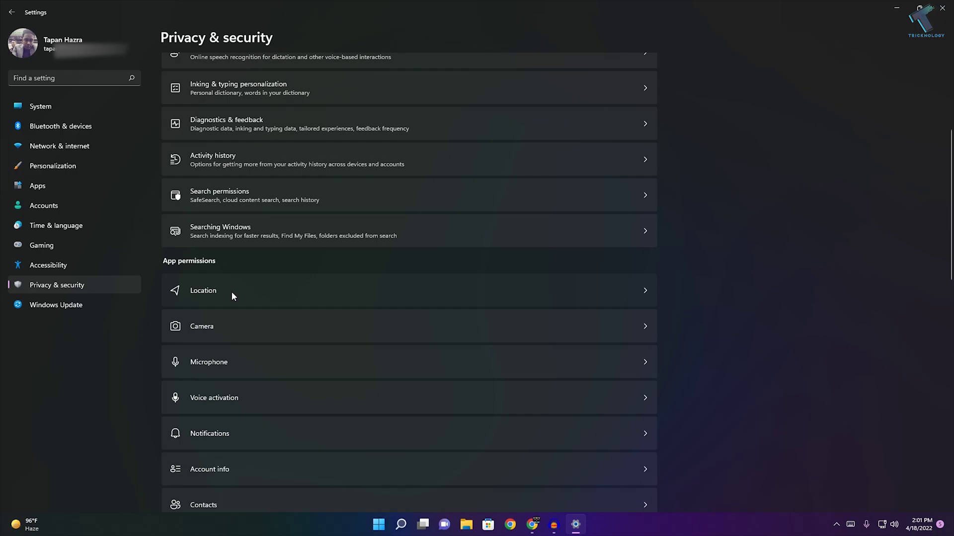
- On the Location page, toggle Location services off and back on, leaving it enabled
click(231, 291)
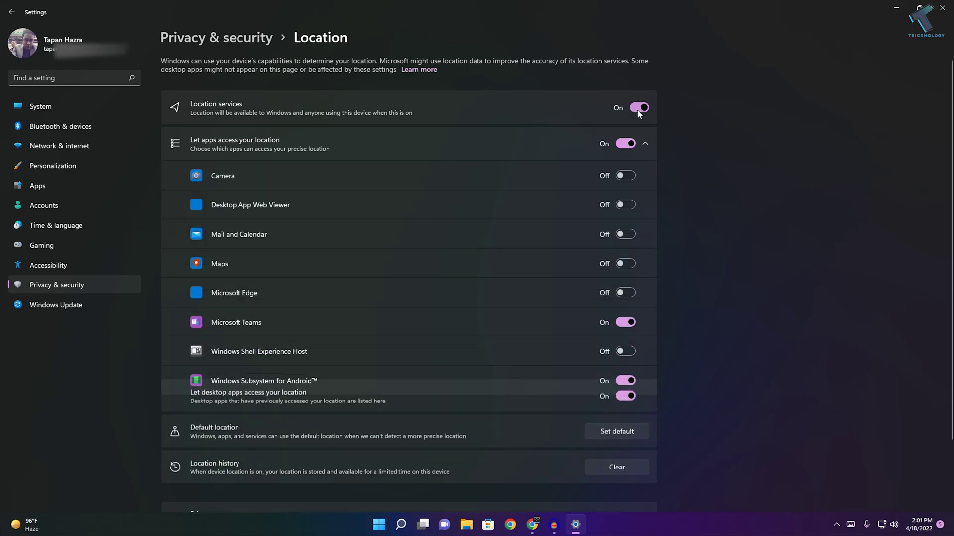
click(639, 109)
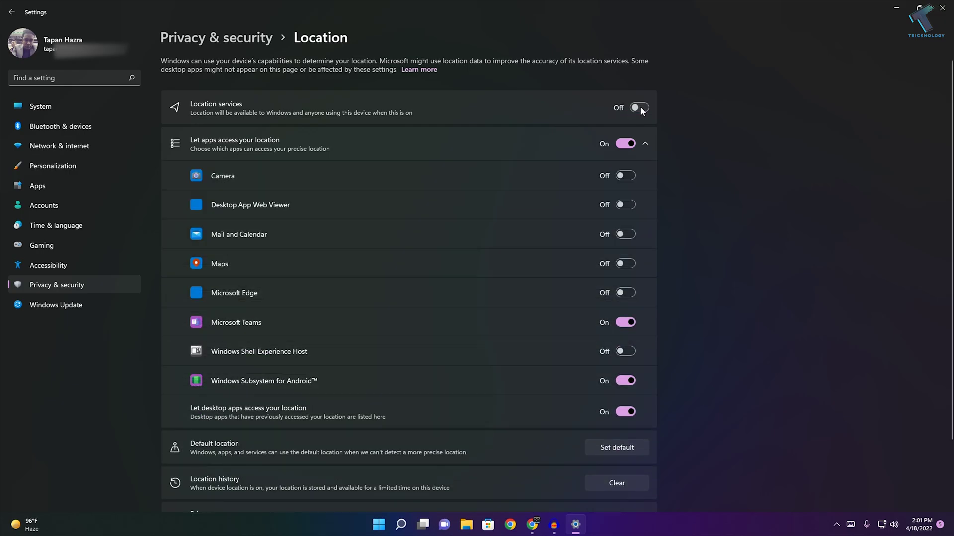
click(640, 108)
scroll(628, 292, down, 2)
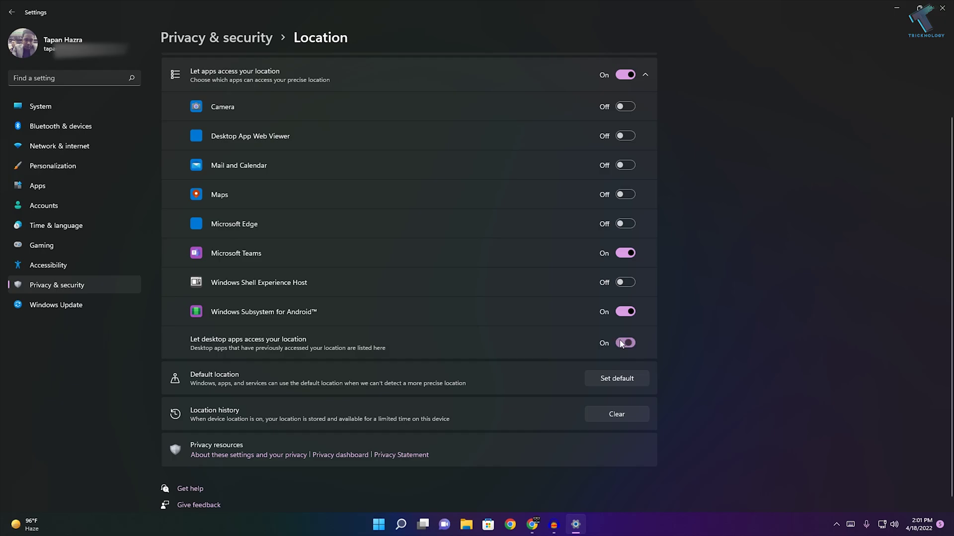
scroll(600, 313, up, 2)
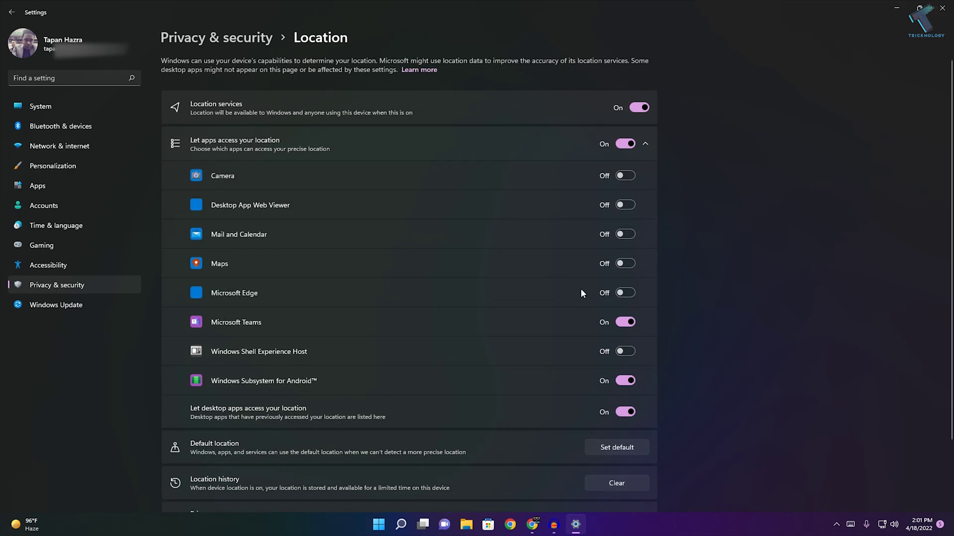
- Switch Location services off, disabling location access for every app
click(642, 107)
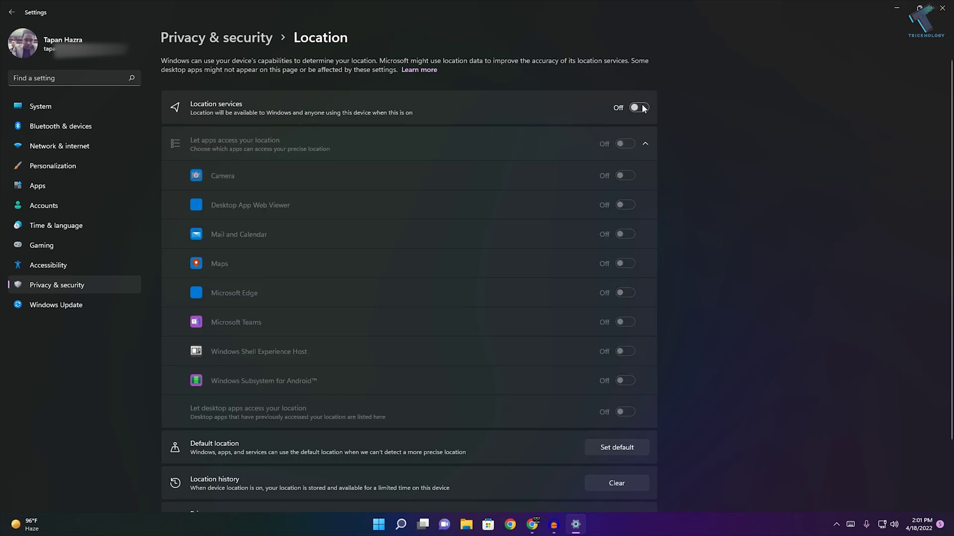